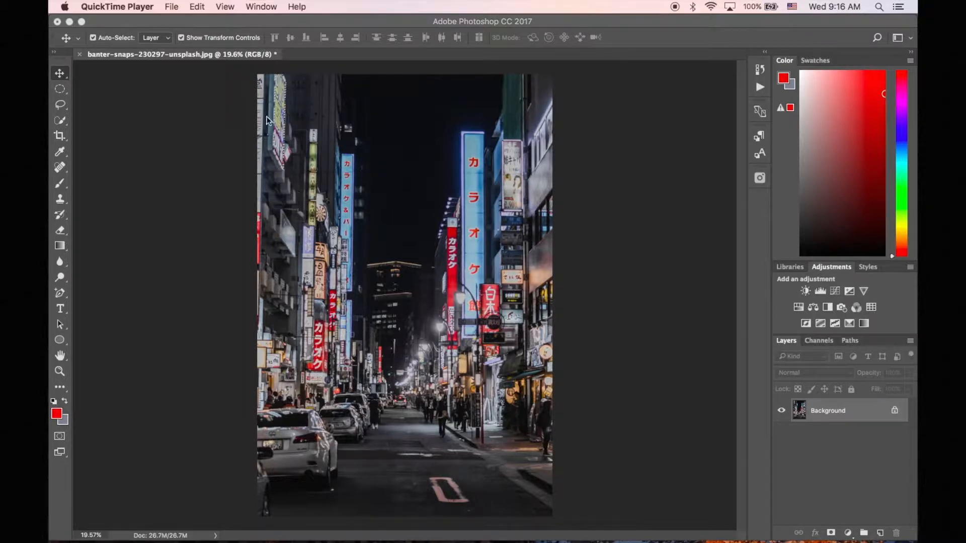
# - Apply a Vibrance adjustment to the street photo with vibrance +46 and saturation +74
pyautogui.click(224, 108)
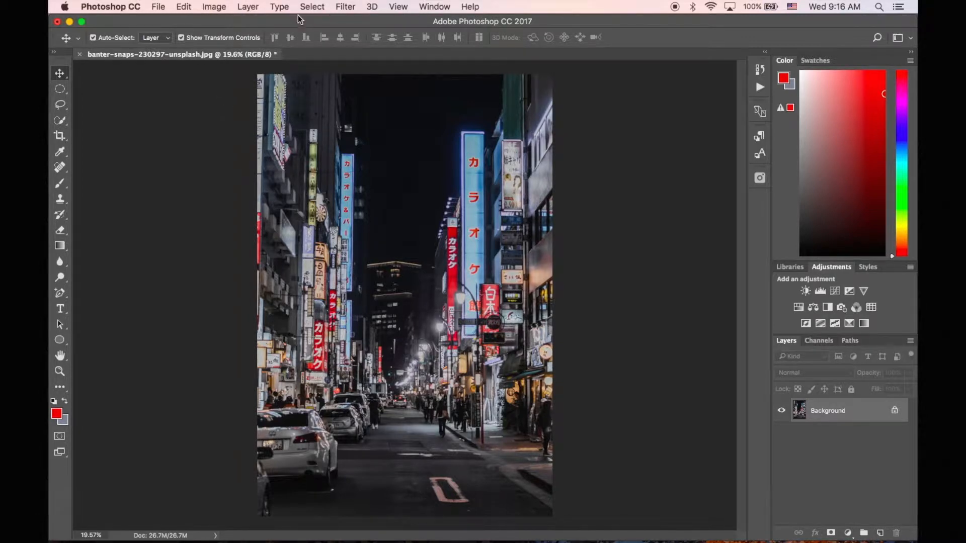
pyautogui.click(218, 6)
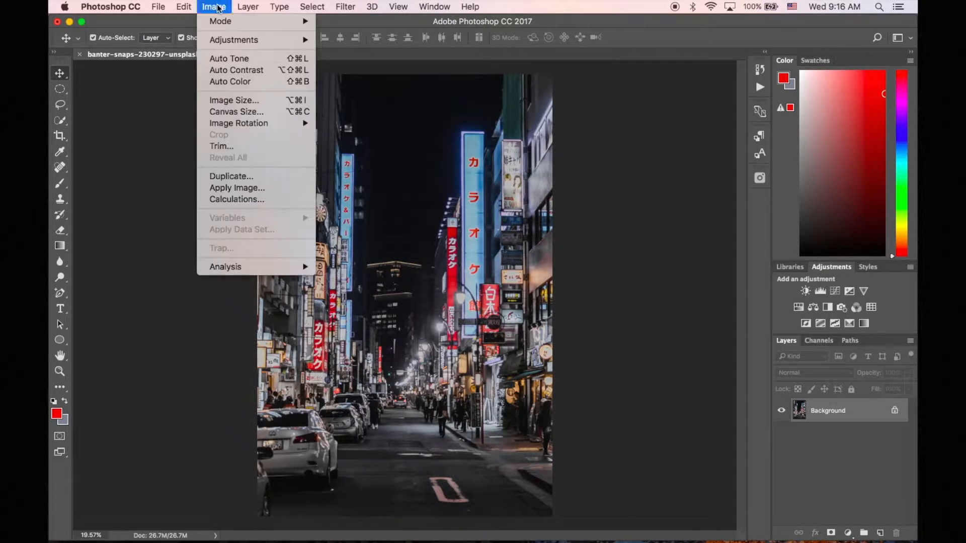
pyautogui.moveTo(226, 40)
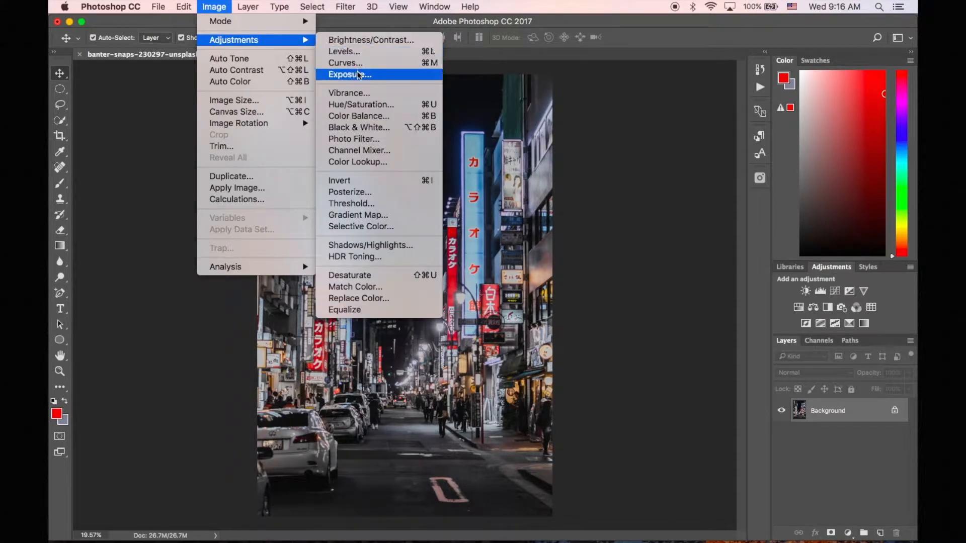
pyautogui.click(360, 89)
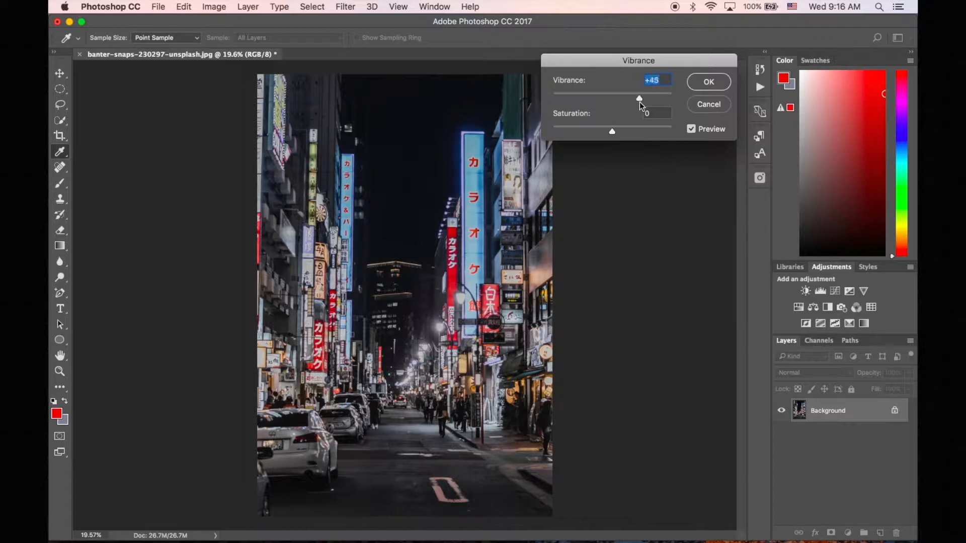
pyautogui.moveTo(613, 132); pyautogui.dragTo(656, 134)
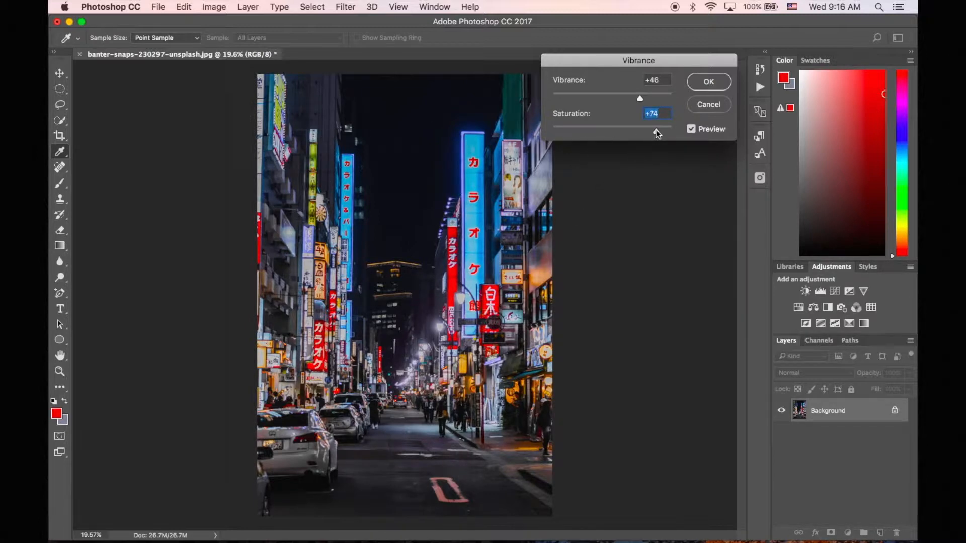
pyautogui.click(707, 83)
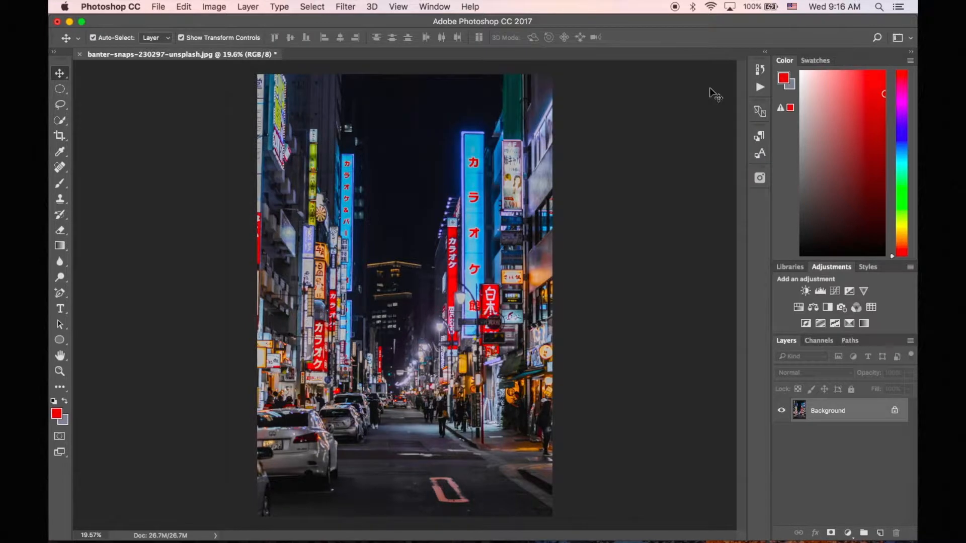
# - Duplicate the Background layer as "Background copy" in the same document
pyautogui.rightClick(843, 413)
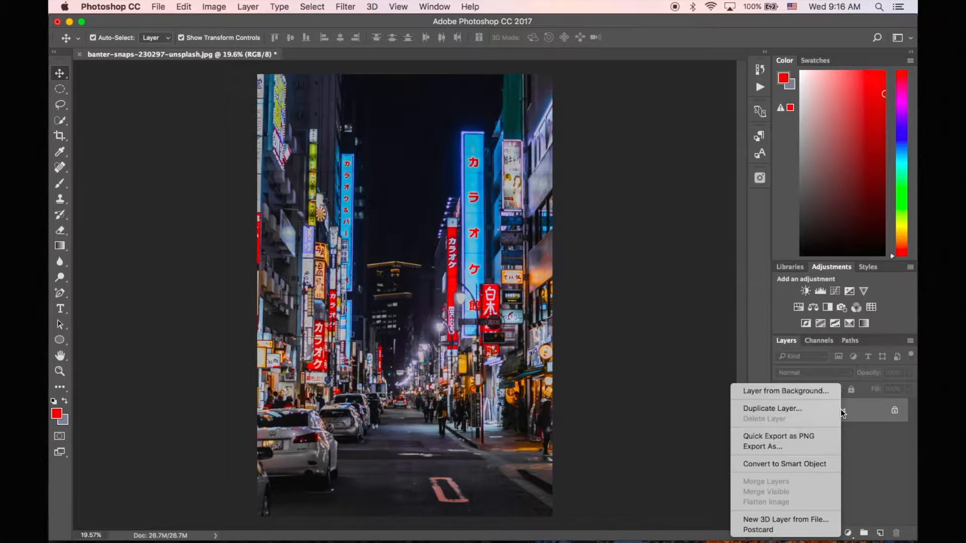
pyautogui.click(798, 408)
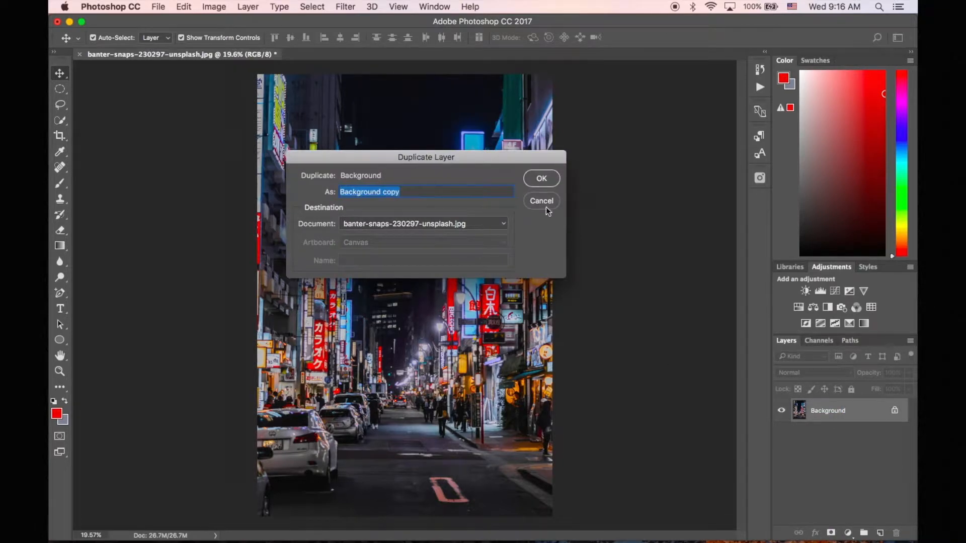
pyautogui.click(541, 178)
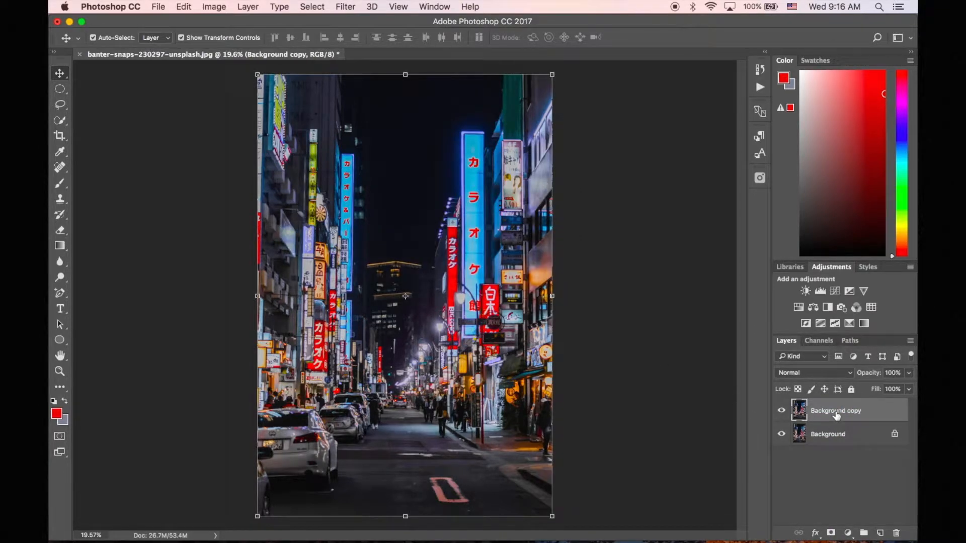
pyautogui.click(670, 319)
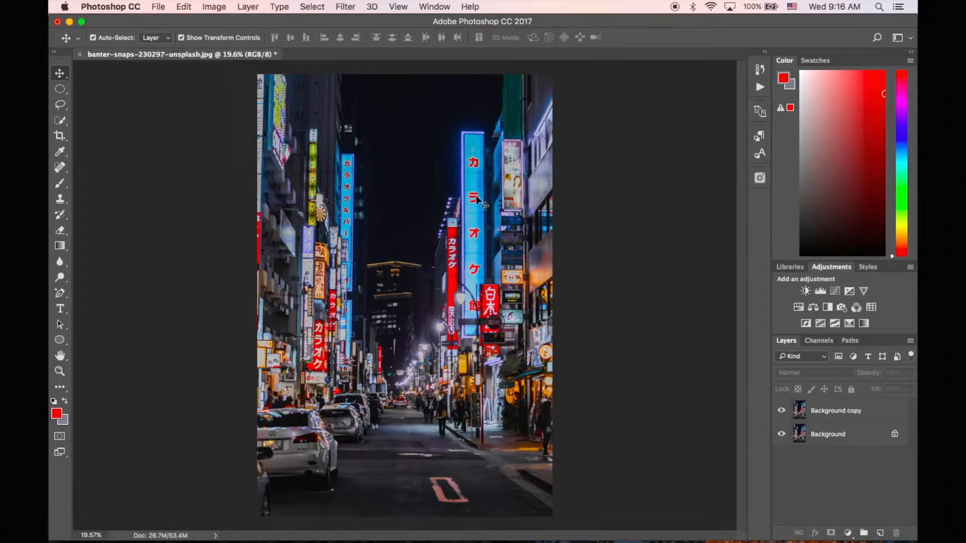
# - Start a Color Range selection on the Background copy layer and sample the red of the 白木 sign
pyautogui.scroll(6, 476, 196)
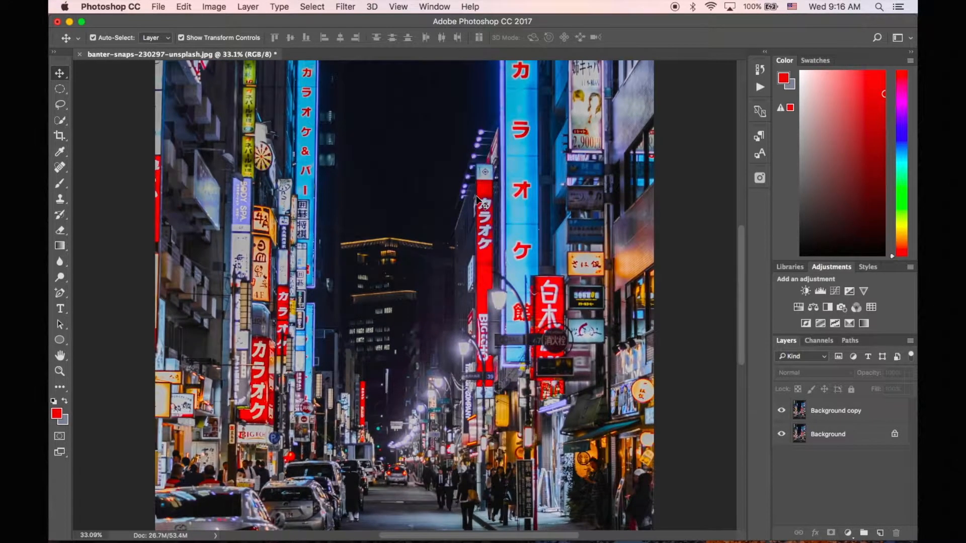
pyautogui.scroll(2, 476, 195)
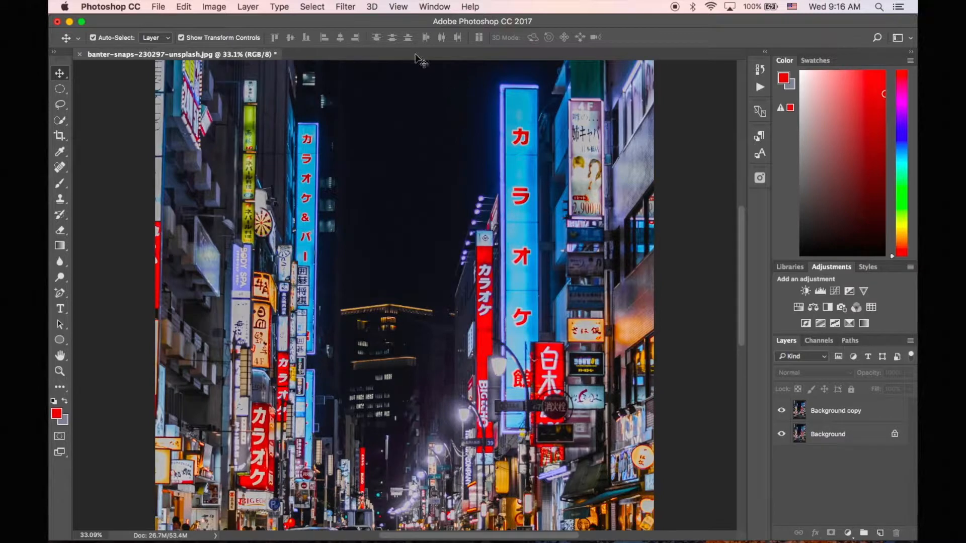
pyautogui.click(313, 7)
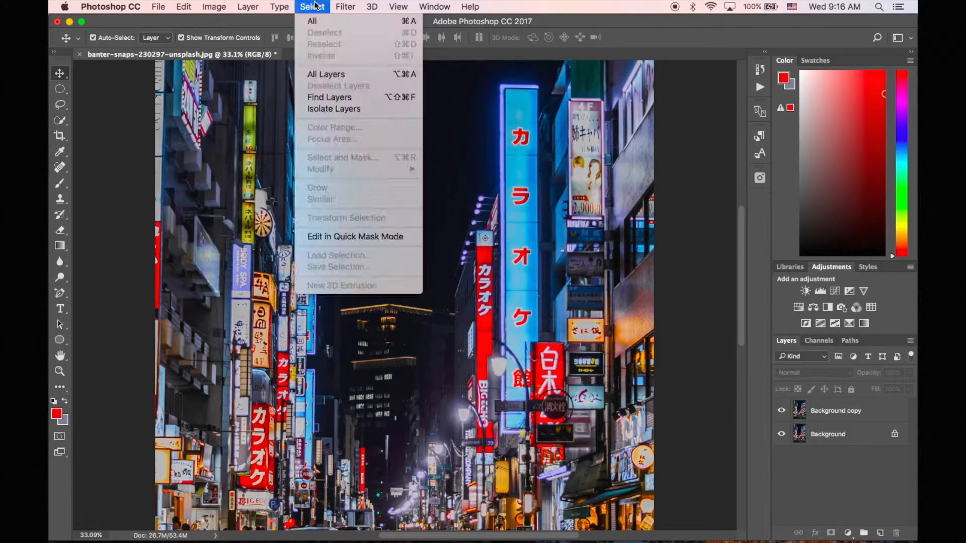
pyautogui.click(314, 6)
pyautogui.click(834, 419)
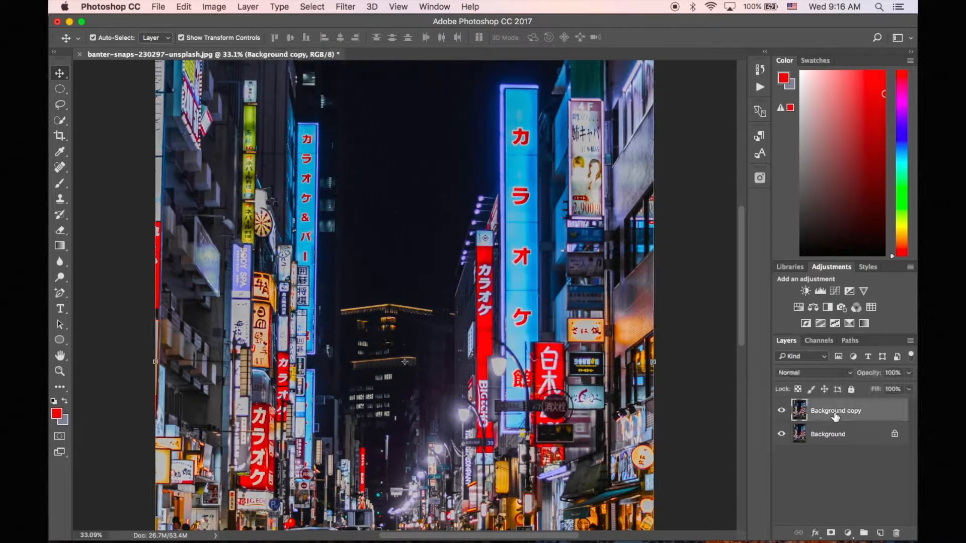
pyautogui.click(319, 7)
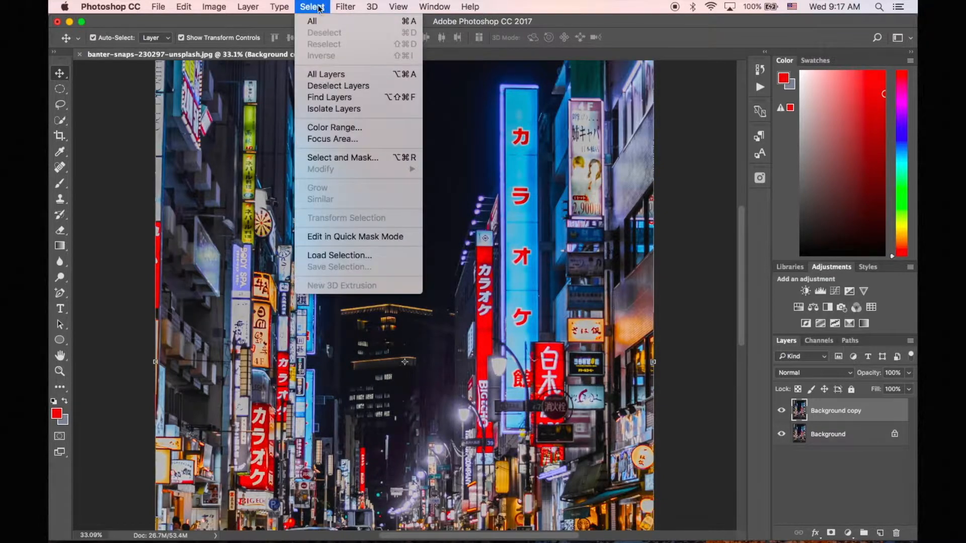
pyautogui.click(336, 128)
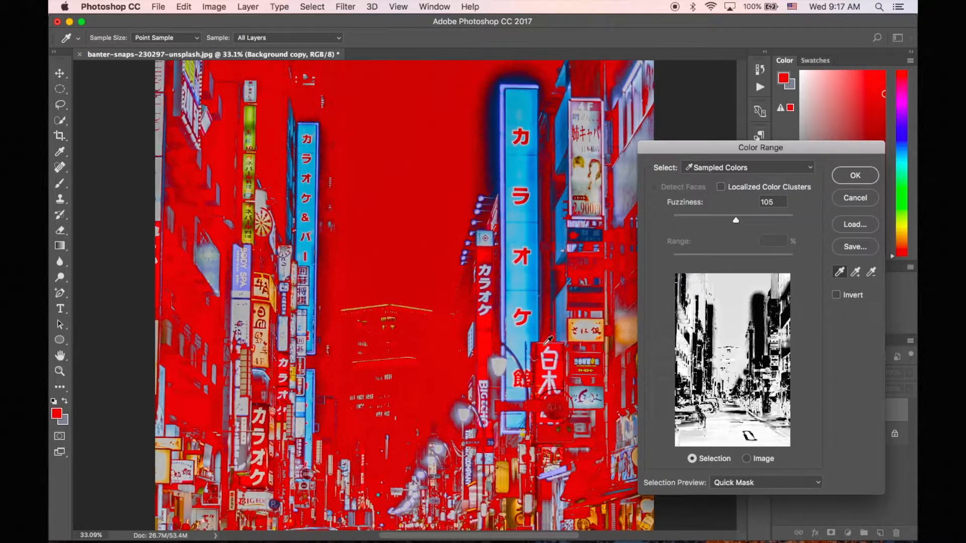
pyautogui.click(544, 346)
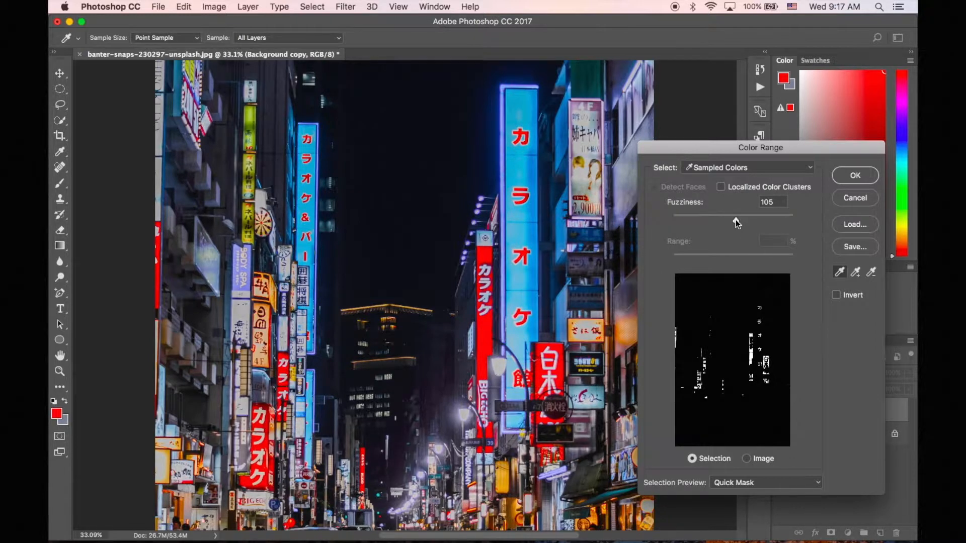
# - Set the Color Range fuzziness to 122 and create the selection of the red areas
pyautogui.moveTo(735, 222); pyautogui.dragTo(741, 223)
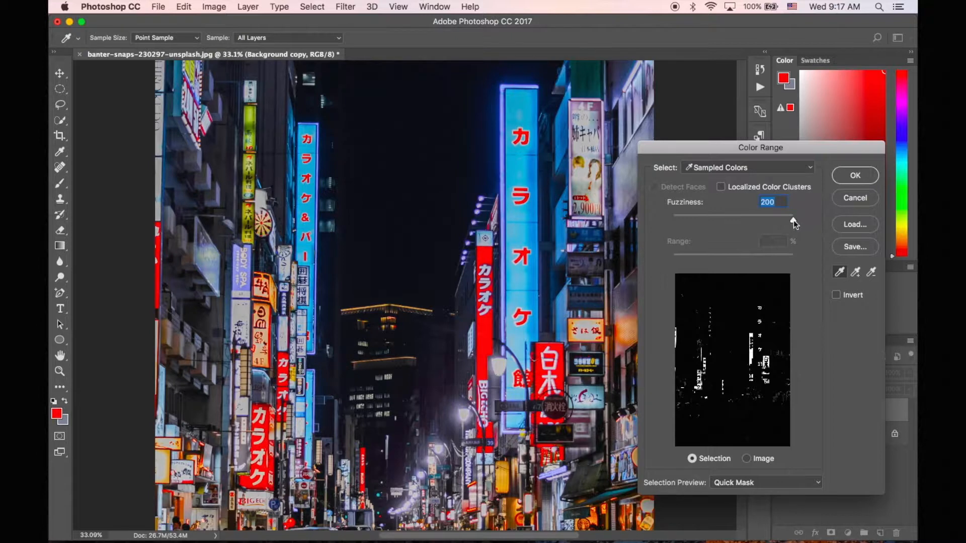
pyautogui.moveTo(793, 219); pyautogui.dragTo(740, 221)
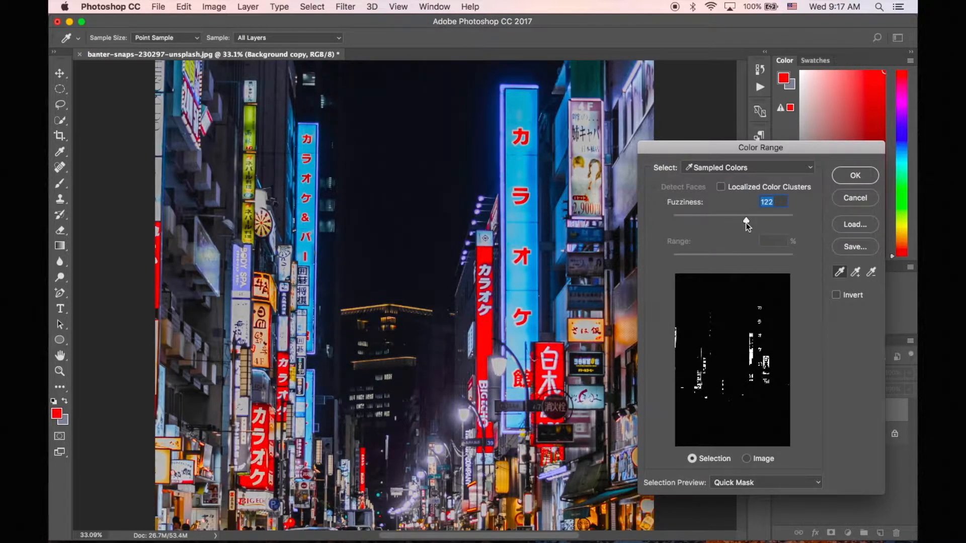
pyautogui.click(856, 177)
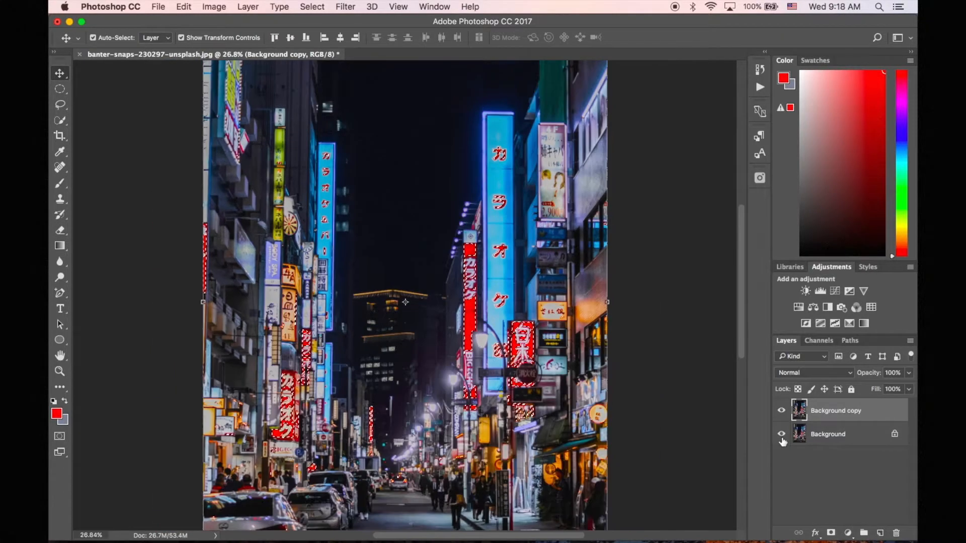
# - Hide the Background layer and output the red selection through Select and Mask to a new layer with layer mask
pyautogui.click(781, 435)
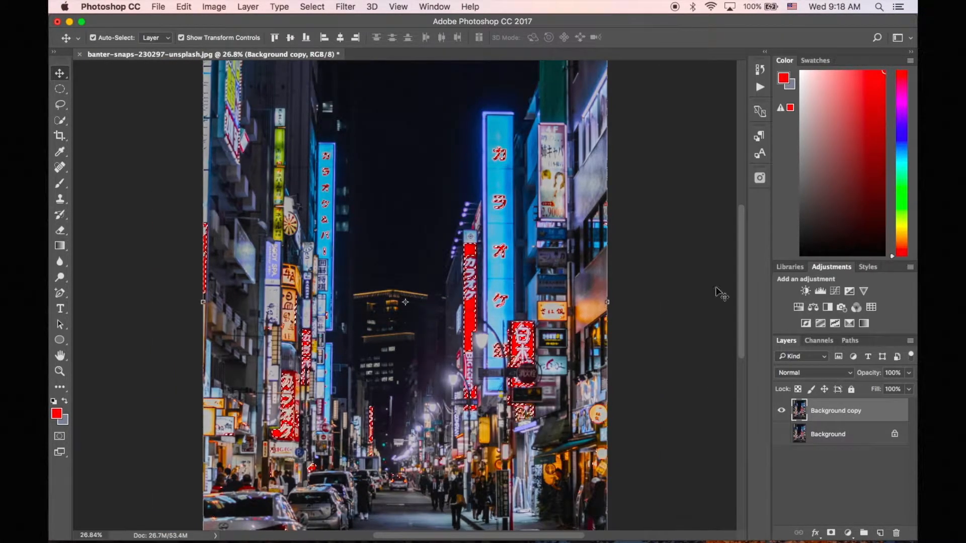
pyautogui.click(316, 7)
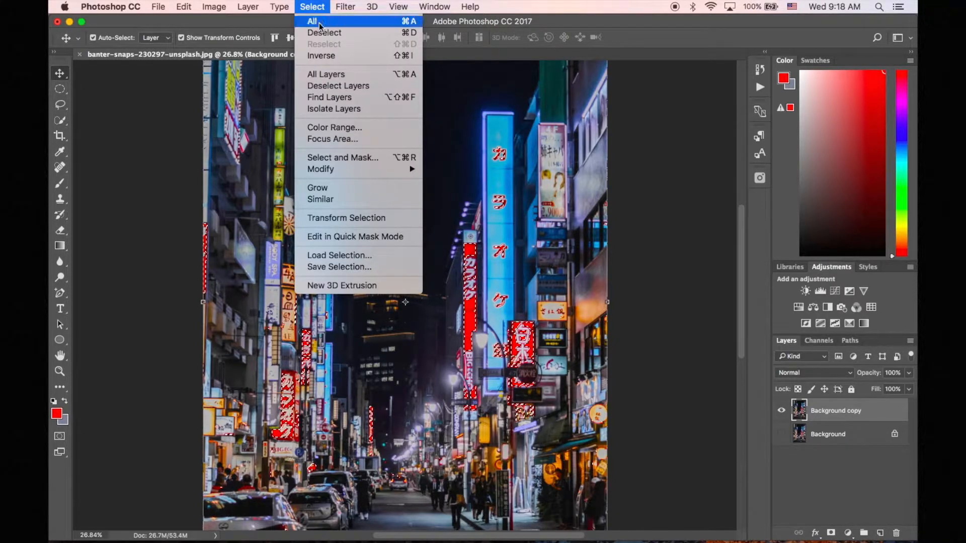
pyautogui.click(341, 158)
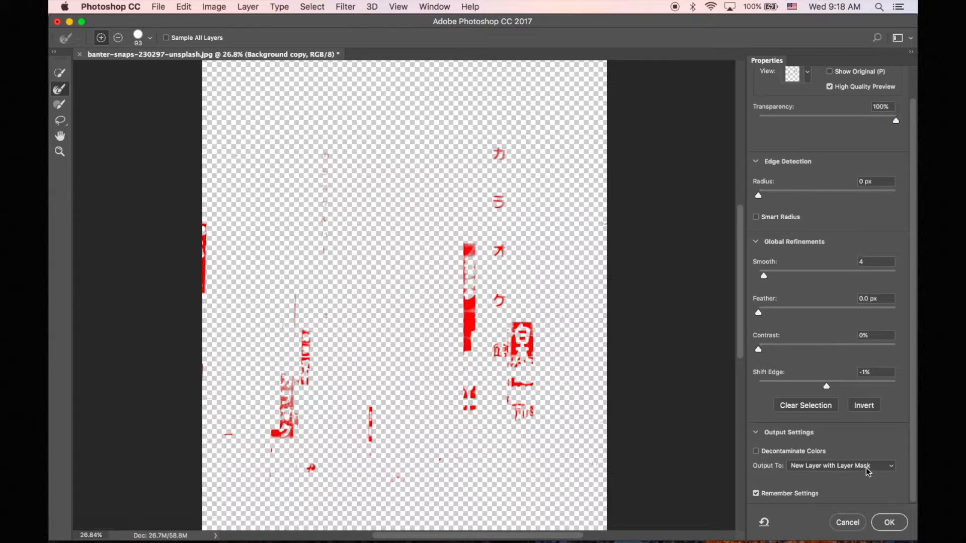
pyautogui.click(889, 522)
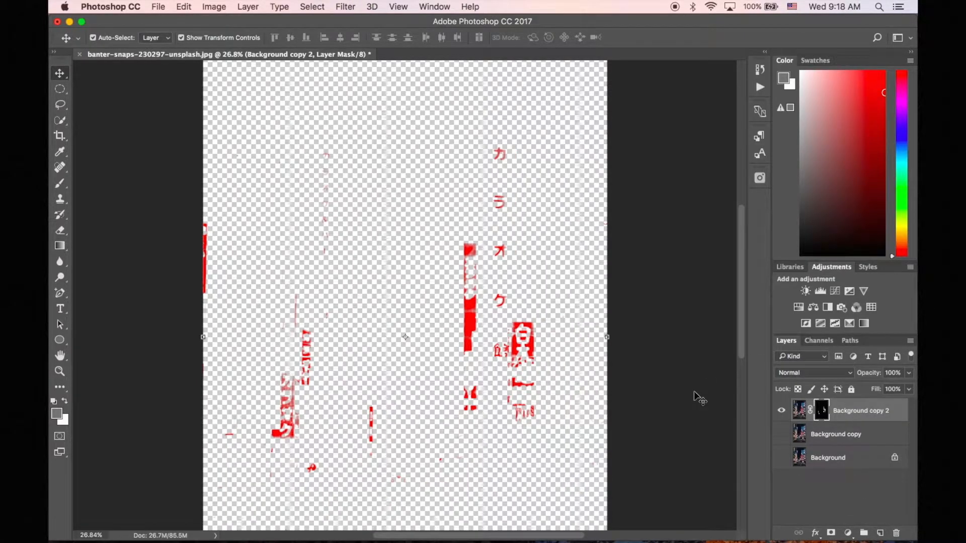
# - Compare the isolated red signs with and without the Background copy layer, leaving that layer shown
pyautogui.click(781, 436)
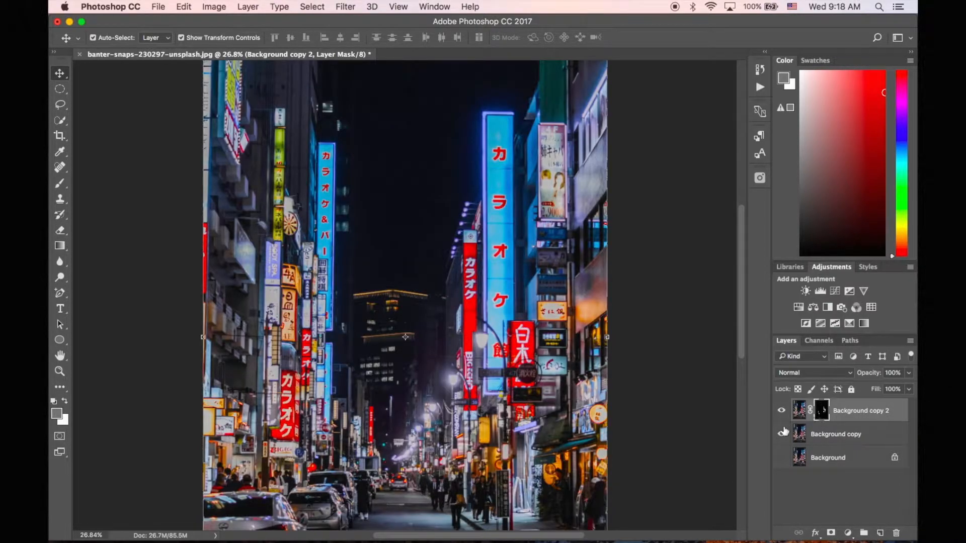
pyautogui.click(781, 436)
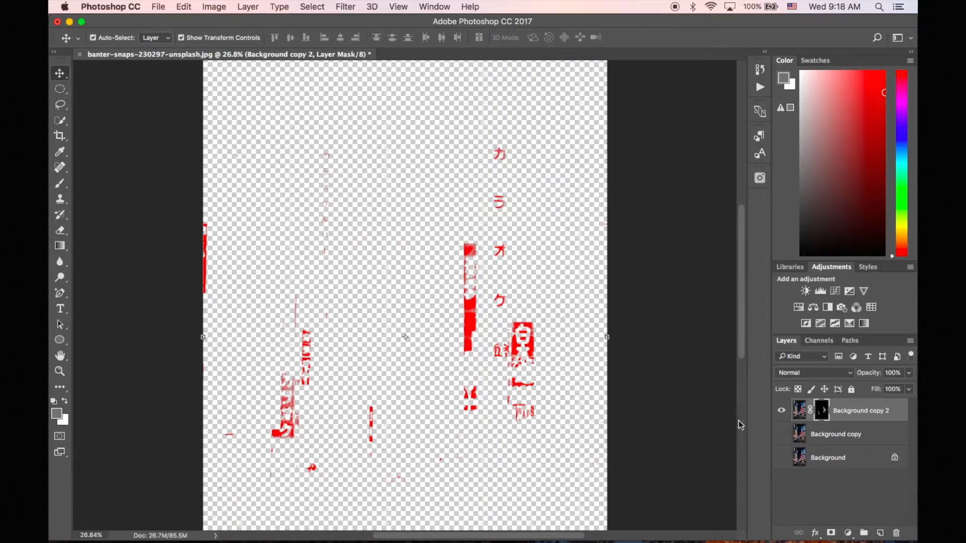
pyautogui.click(781, 435)
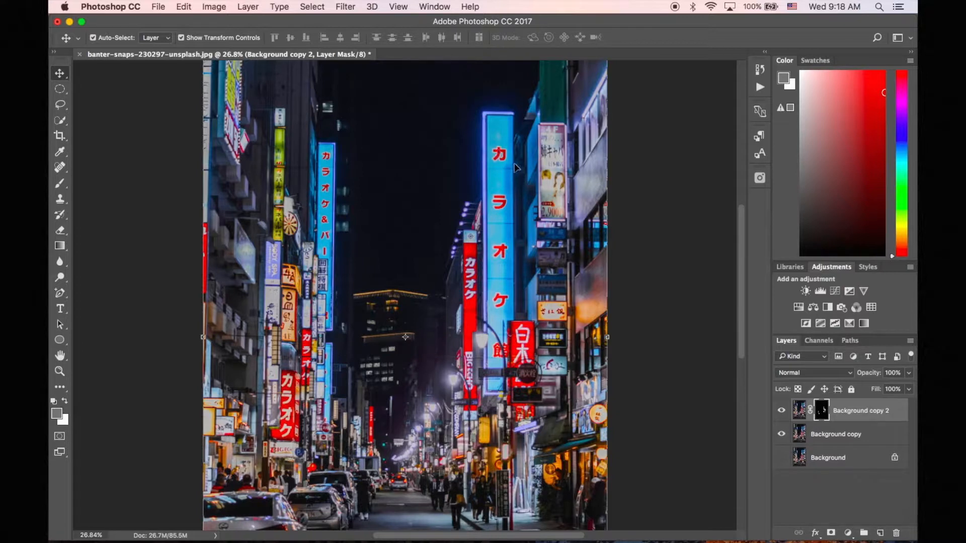
pyautogui.click(783, 436)
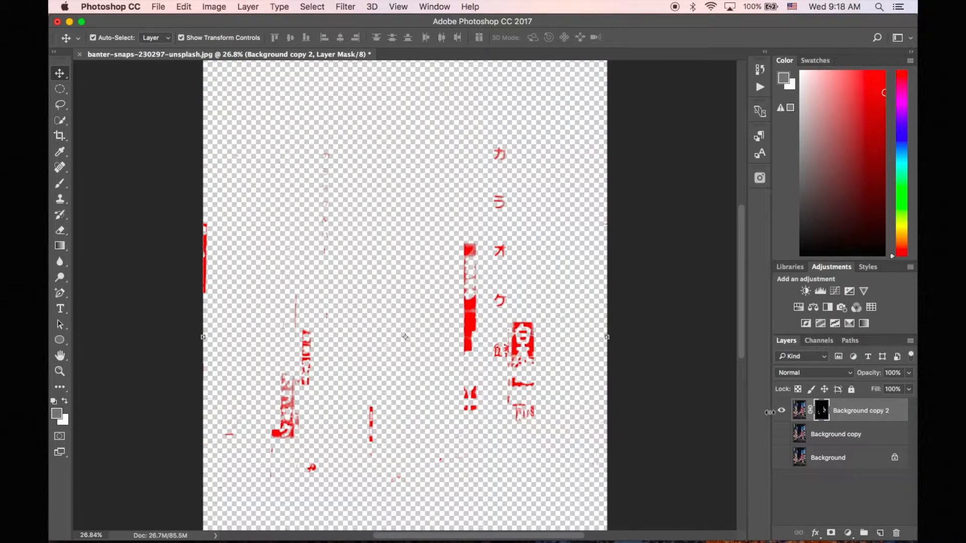
pyautogui.click(782, 435)
# - Lower the opacity of the Background copy layer to 78%
pyautogui.click(828, 439)
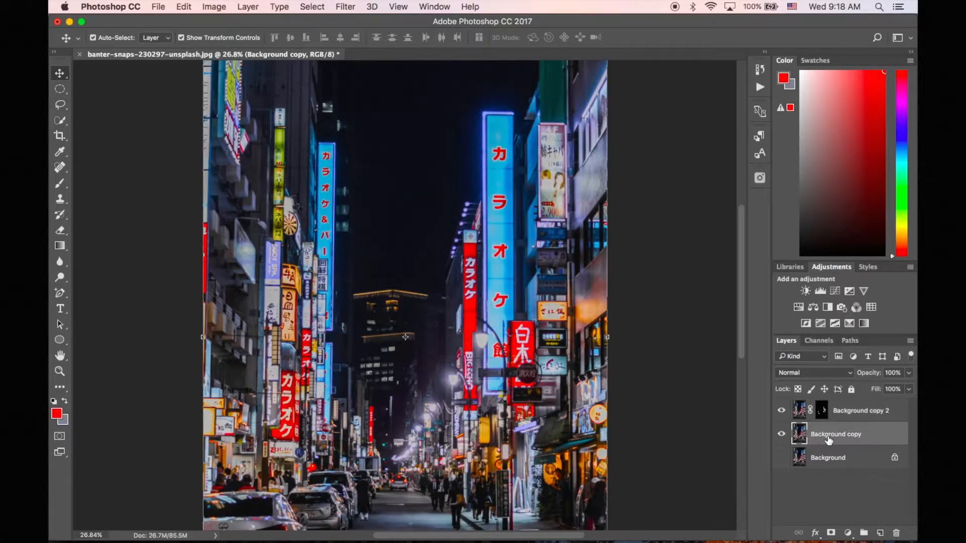
pyautogui.click(910, 389)
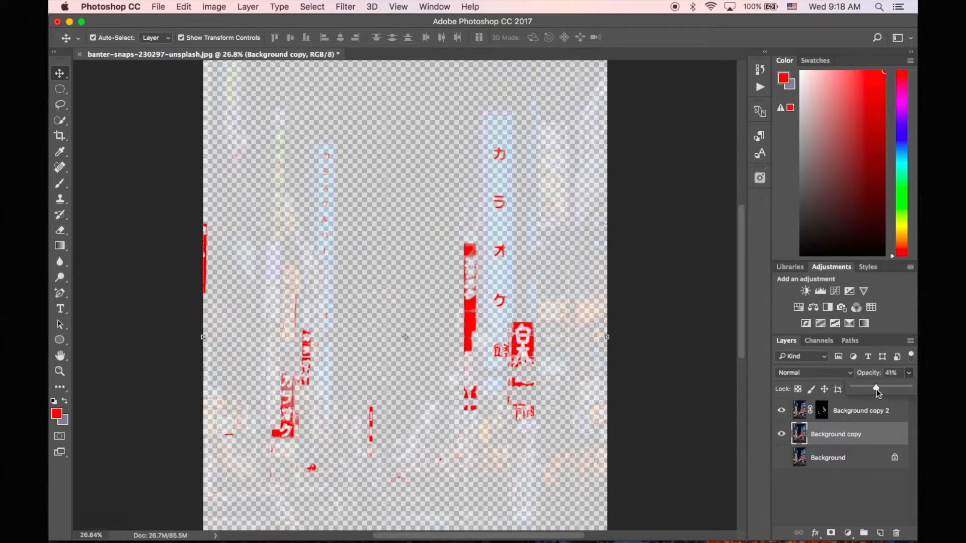
pyautogui.moveTo(876, 390); pyautogui.dragTo(887, 389)
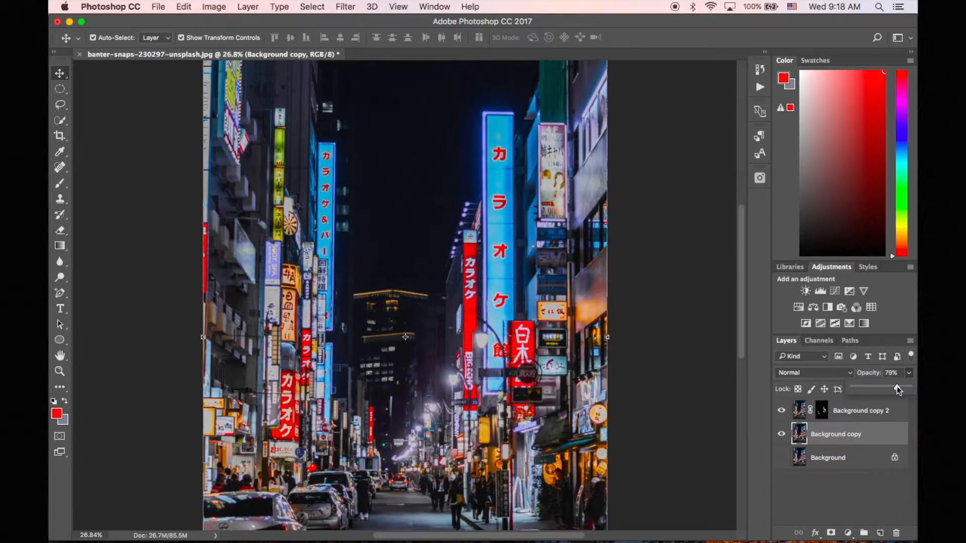
pyautogui.moveTo(896, 386); pyautogui.dragTo(895, 386)
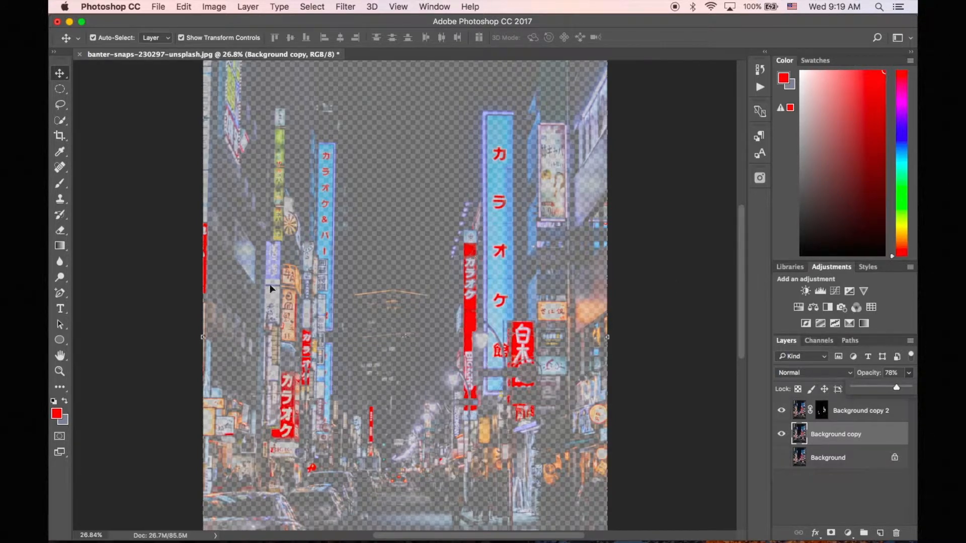
# - Target the layer mask of Background copy 2 and set the foreground color to near-black #040404
pyautogui.click(847, 413)
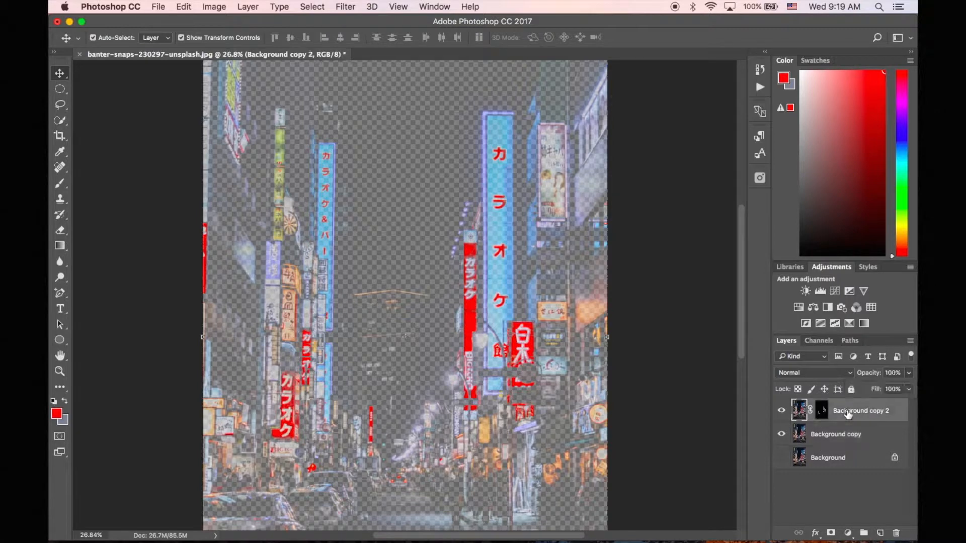
pyautogui.click(823, 412)
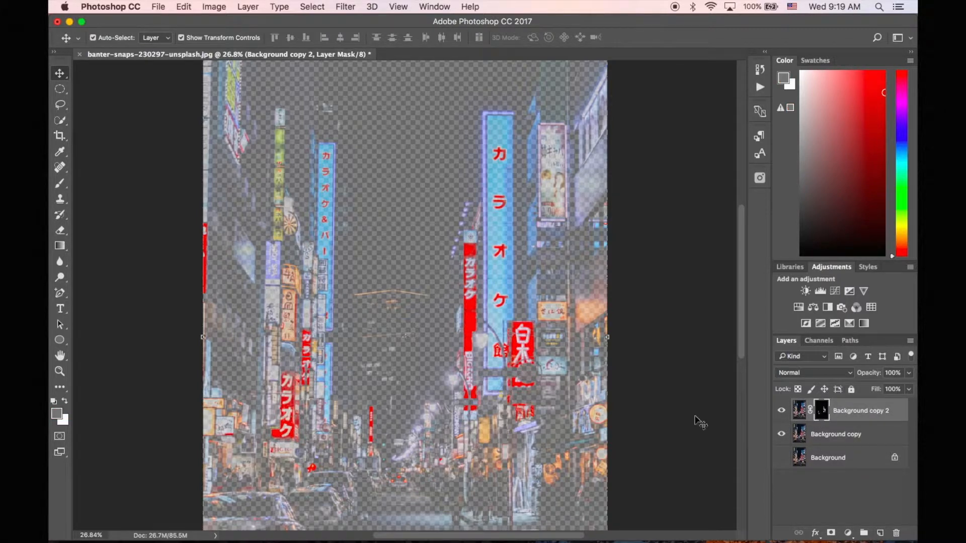
pyautogui.click(59, 413)
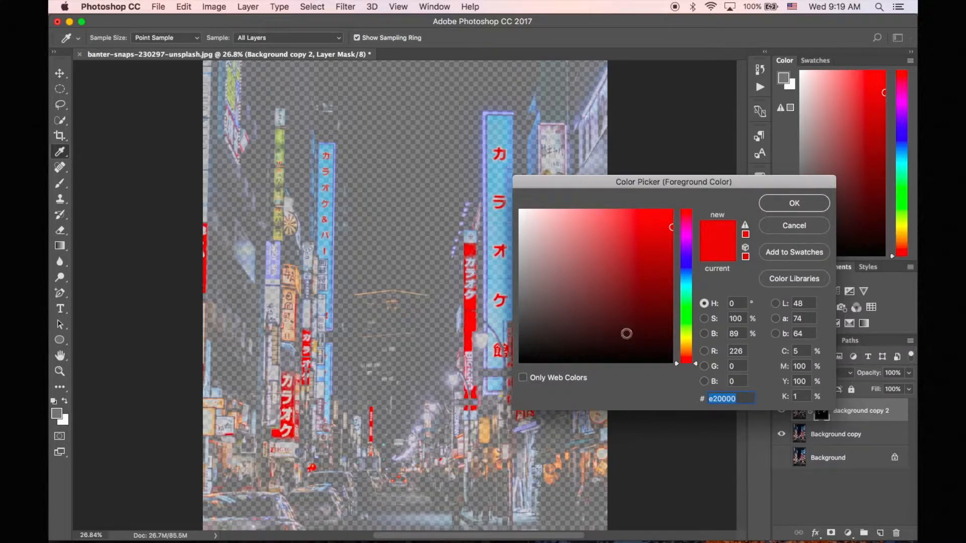
pyautogui.click(521, 361)
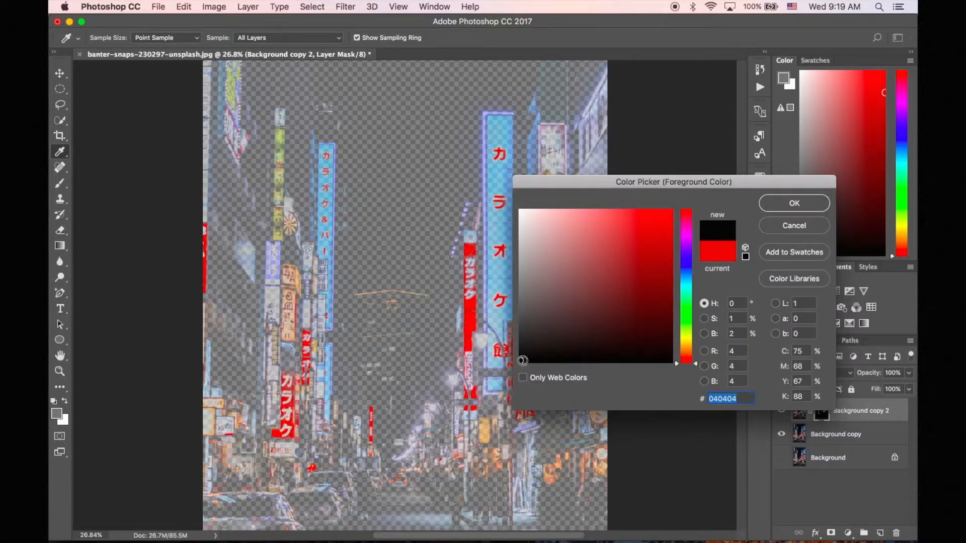
pyautogui.click(795, 203)
pyautogui.press('v')
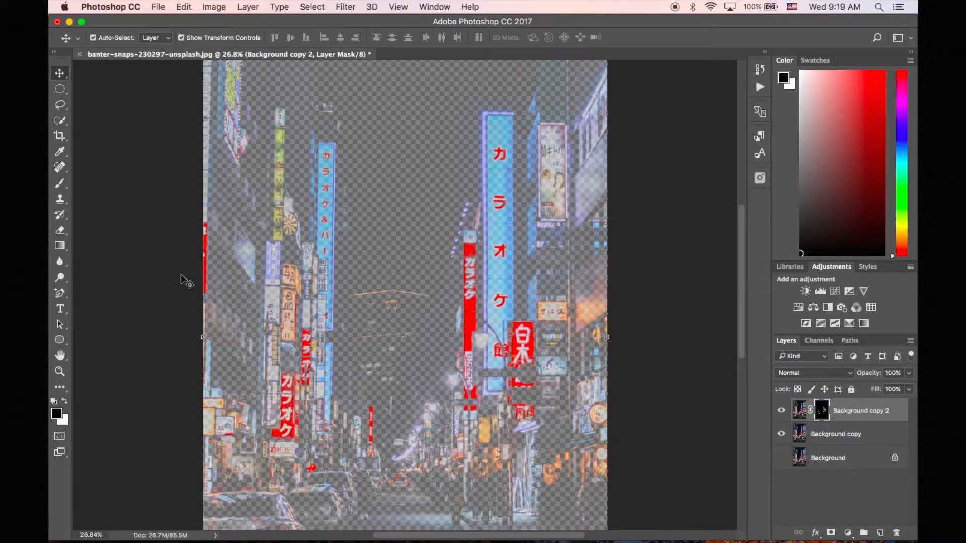
# - Paint out the red sign at the photo's left edge on the mask, using the Brush enlarged to 150 px
pyautogui.click(60, 184)
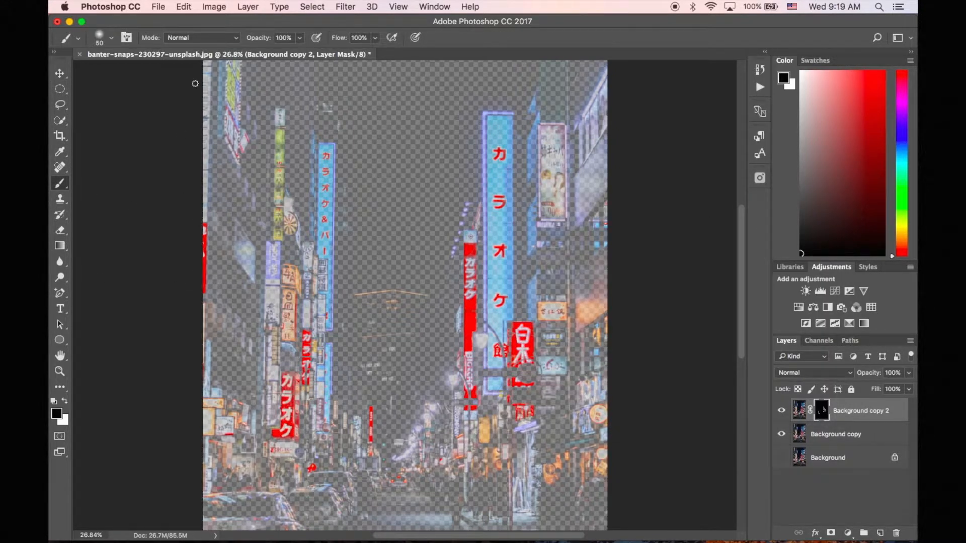
pyautogui.press(']')
pyautogui.press(']')
pyautogui.press(']')
pyautogui.press(']')
pyautogui.press(']')
pyautogui.press(']')
pyautogui.press(']')
# - Paint white on the mask with a 50 px brush to restore missing red on the tall sign beside the large blue one
pyautogui.click(66, 402)
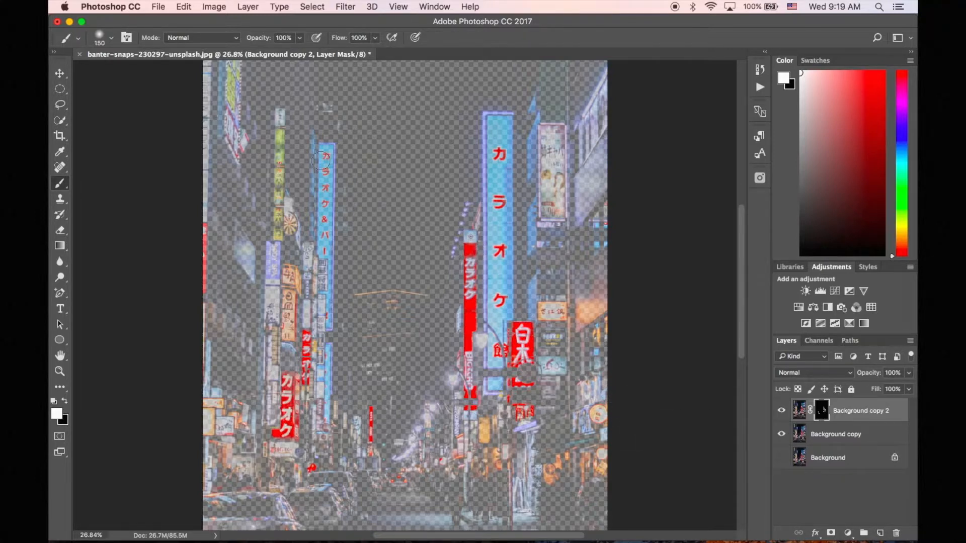
pyautogui.press('[')
pyautogui.press('[')
pyautogui.press('[')
pyautogui.scroll(5, 431, 200)
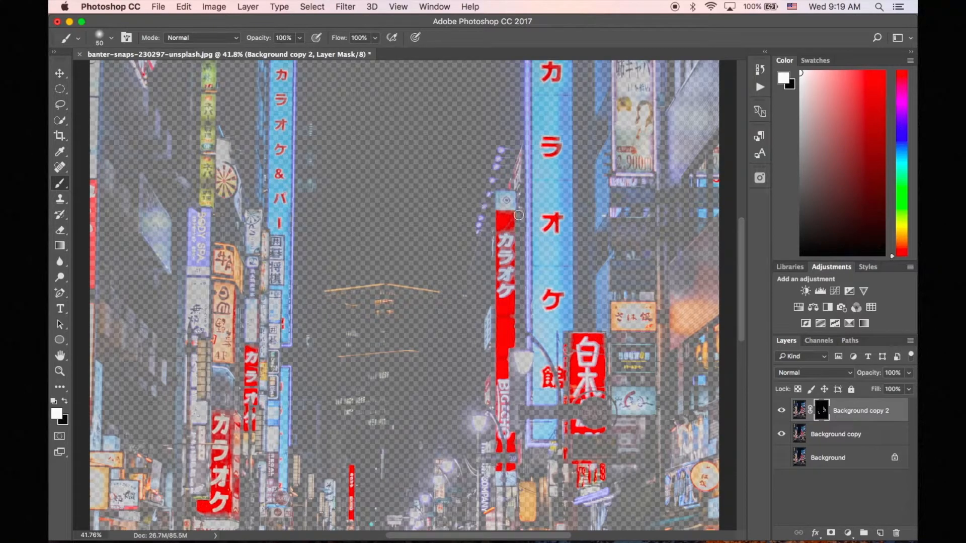
pyautogui.click(519, 229)
pyautogui.press('super+z')
pyautogui.click(512, 232)
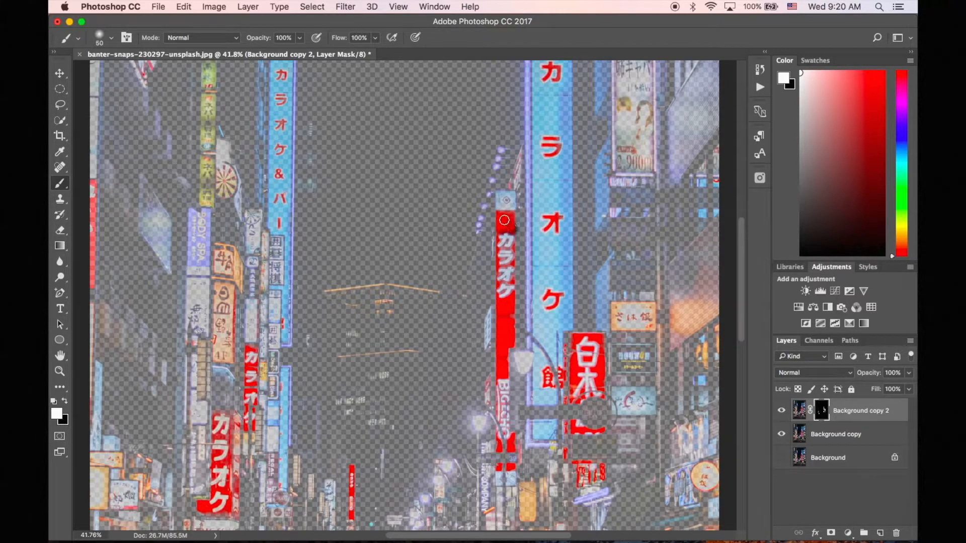
pyautogui.click(509, 295)
# - Raise the opacity of the Background copy layer to 100%
pyautogui.scroll(-5, 355, 449)
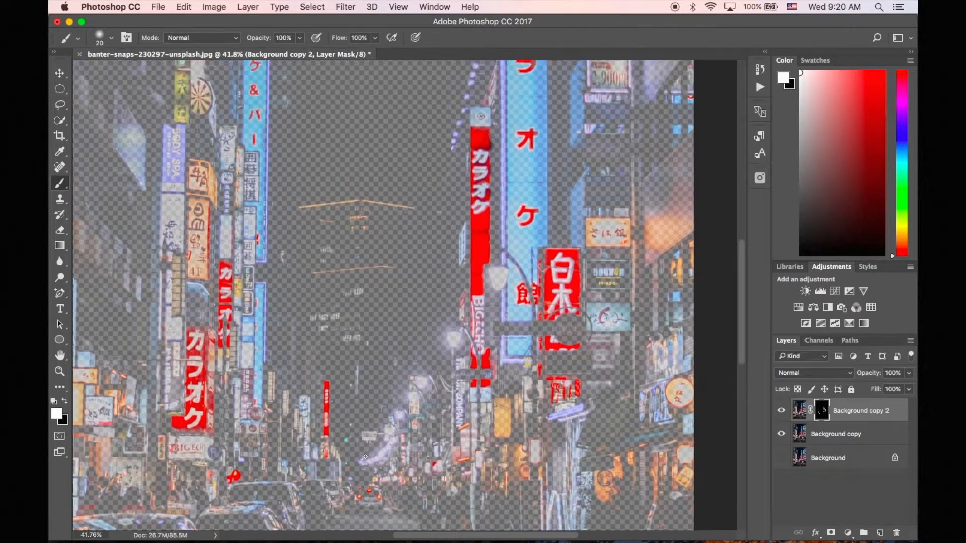
pyautogui.scroll(3, 365, 457)
pyautogui.scroll(10, 409, 359)
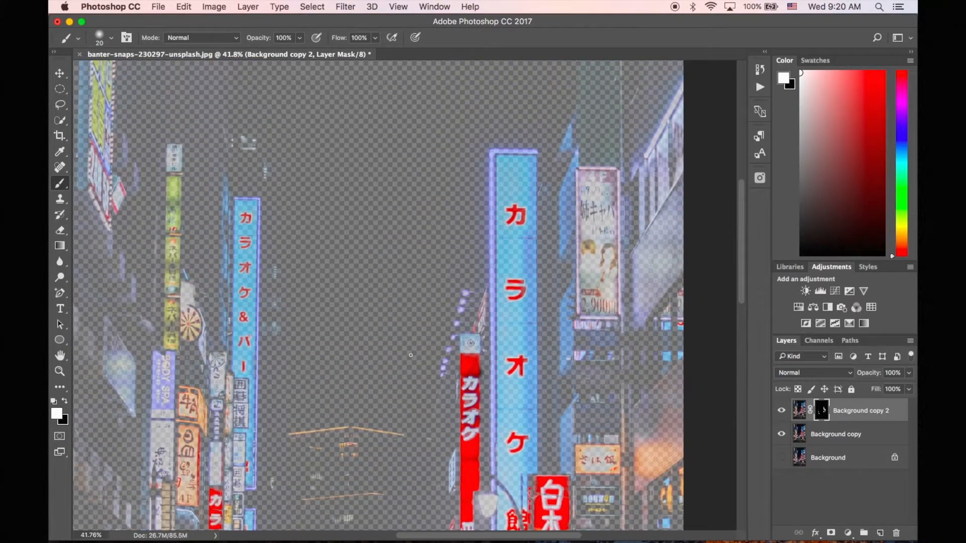
pyautogui.scroll(-5, 411, 355)
pyautogui.scroll(-5, 410, 355)
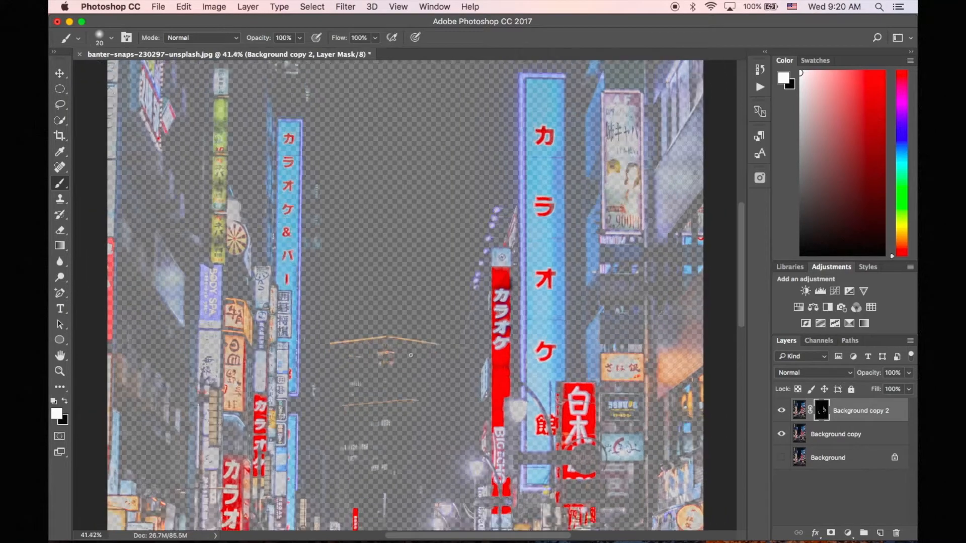
pyautogui.scroll(-2, 411, 355)
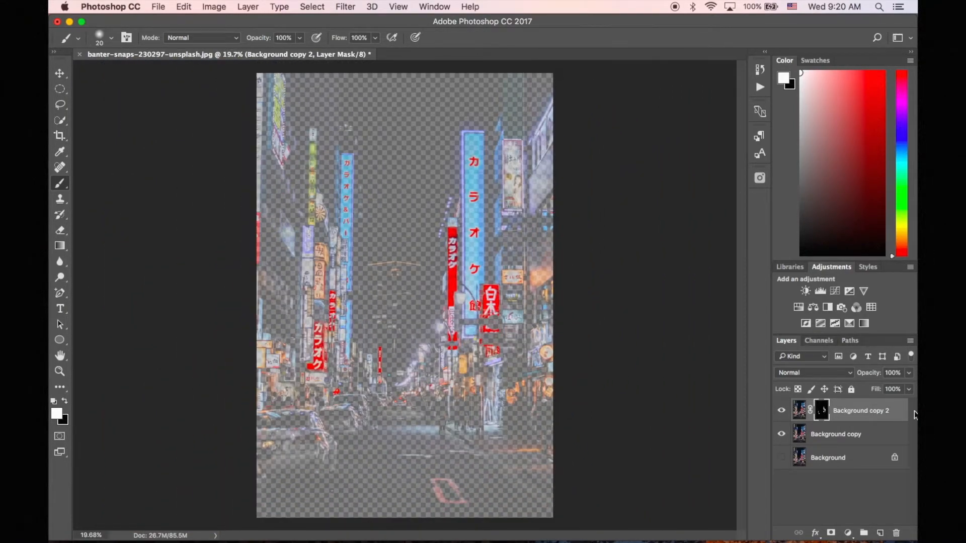
pyautogui.click(835, 433)
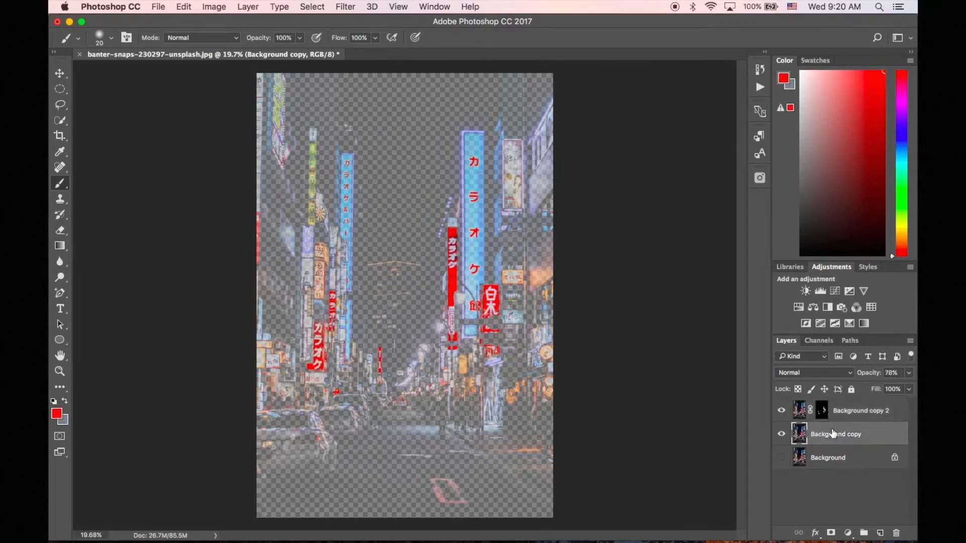
pyautogui.click(910, 374)
pyautogui.moveTo(909, 386); pyautogui.dragTo(917, 388)
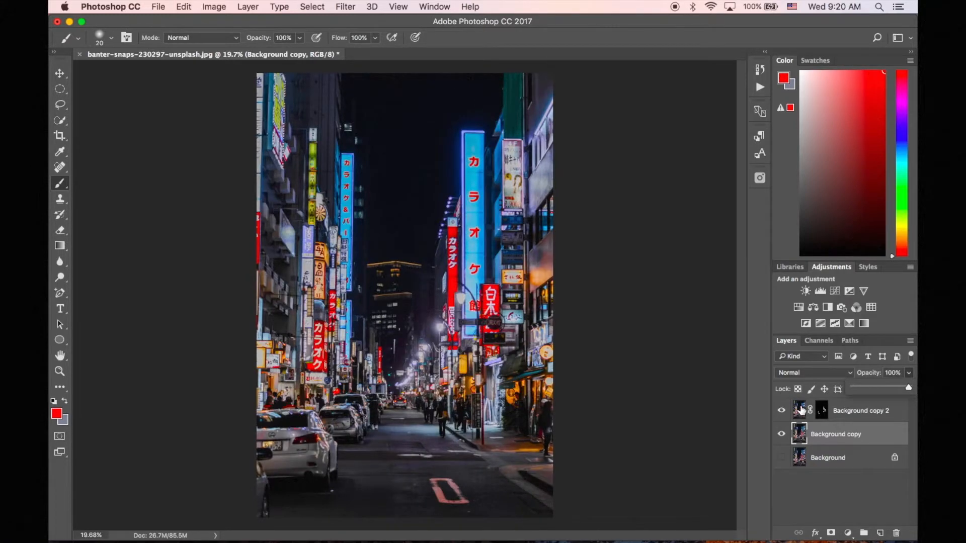
# - Check the refined red signs on their own by hiding the Background copy layer, then show that layer again
pyautogui.click(800, 410)
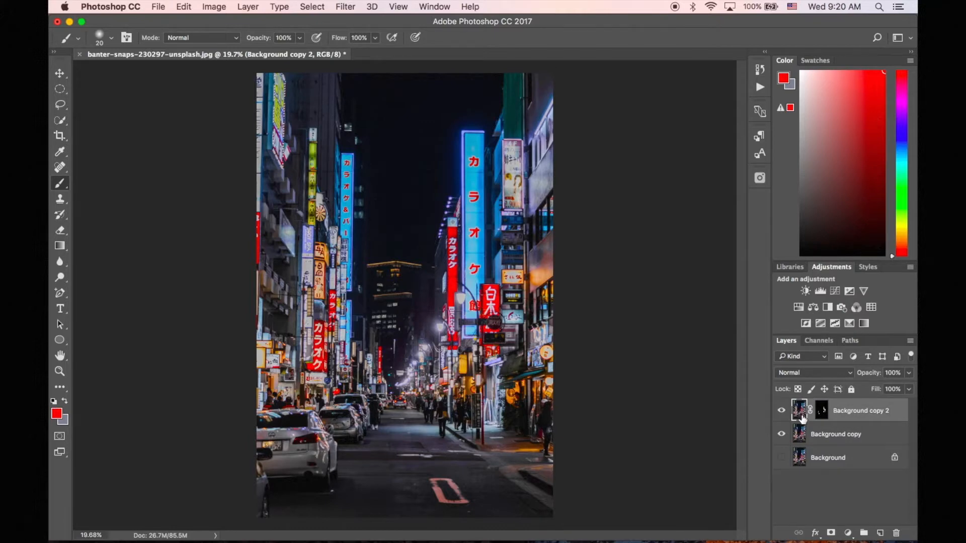
pyautogui.click(781, 434)
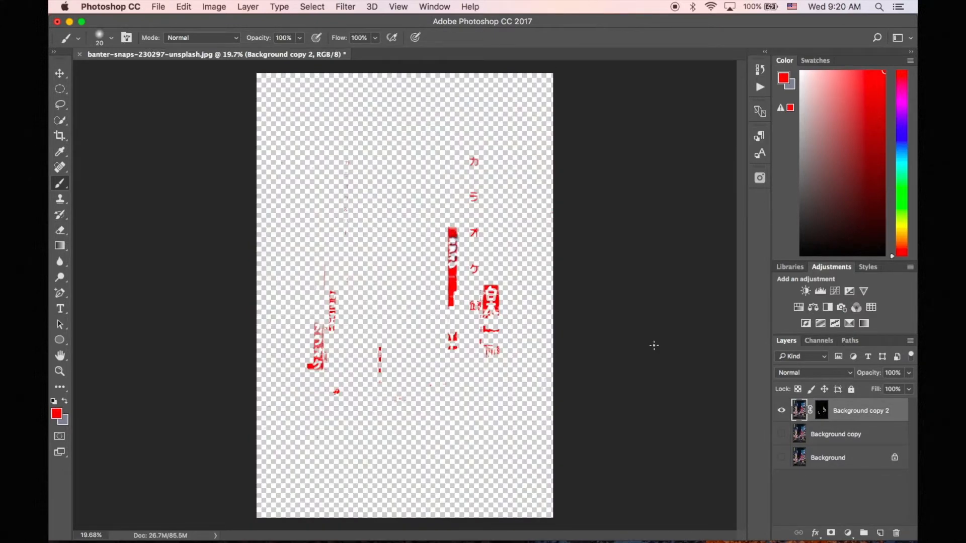
pyautogui.click(824, 437)
pyautogui.click(781, 434)
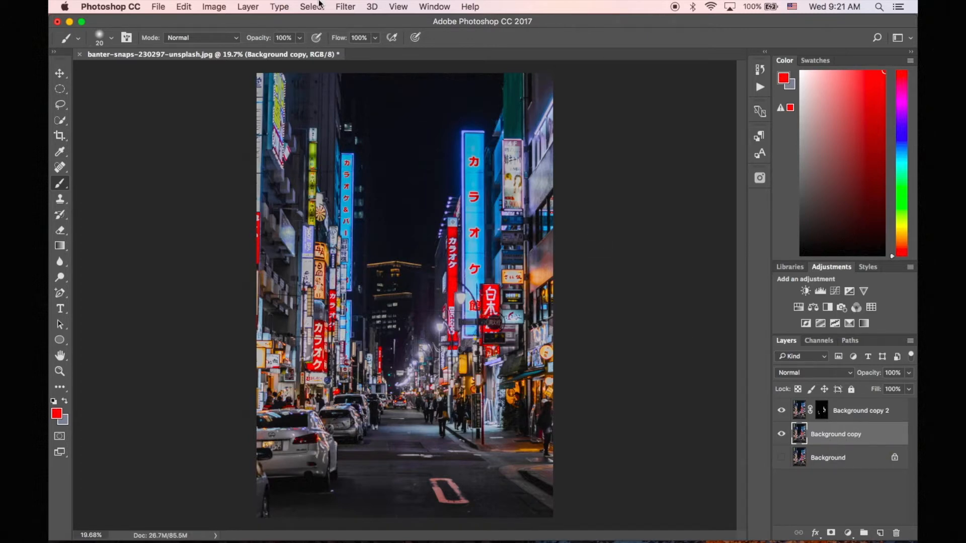
# - Convert the Background copy layer to grayscale with a Black & White adjustment using the Default preset
pyautogui.click(220, 6)
pyautogui.moveTo(226, 42)
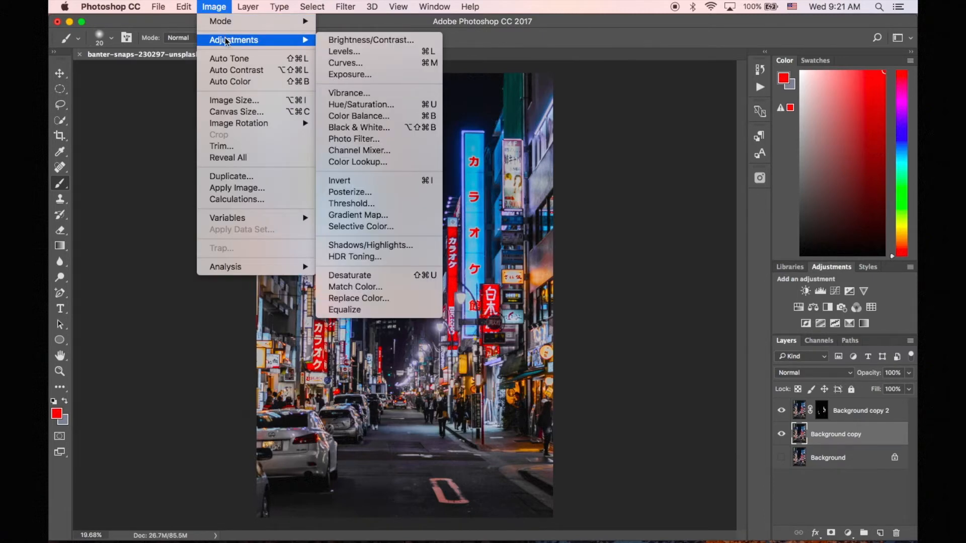
pyautogui.click(373, 126)
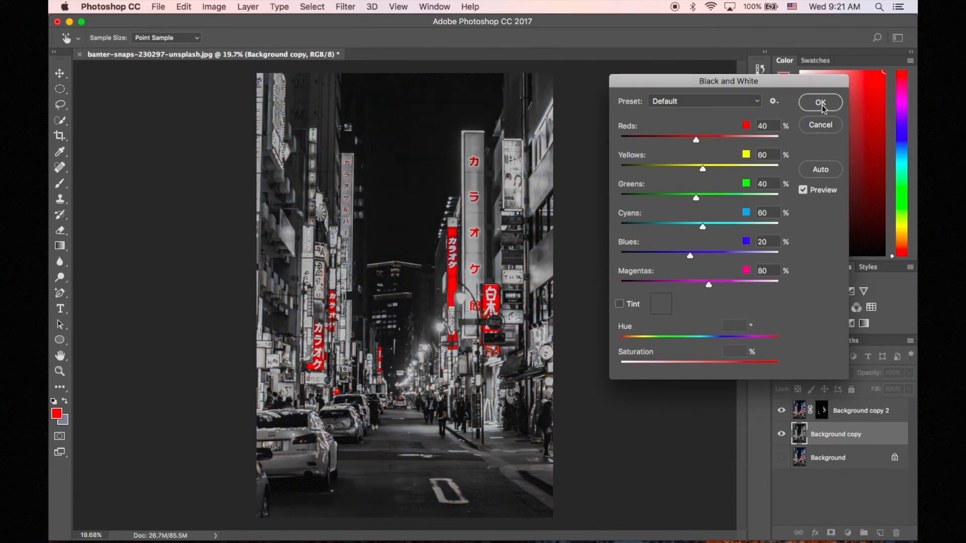
pyautogui.click(821, 104)
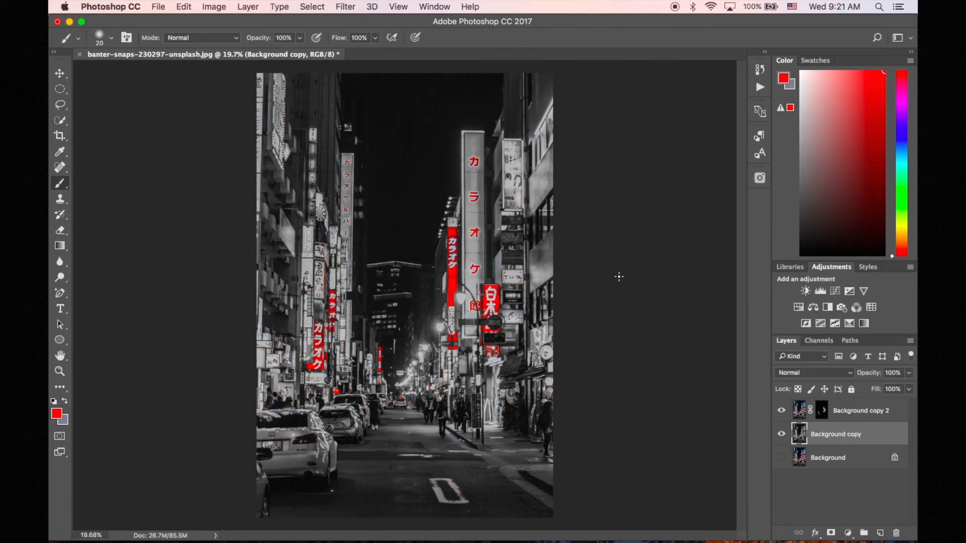